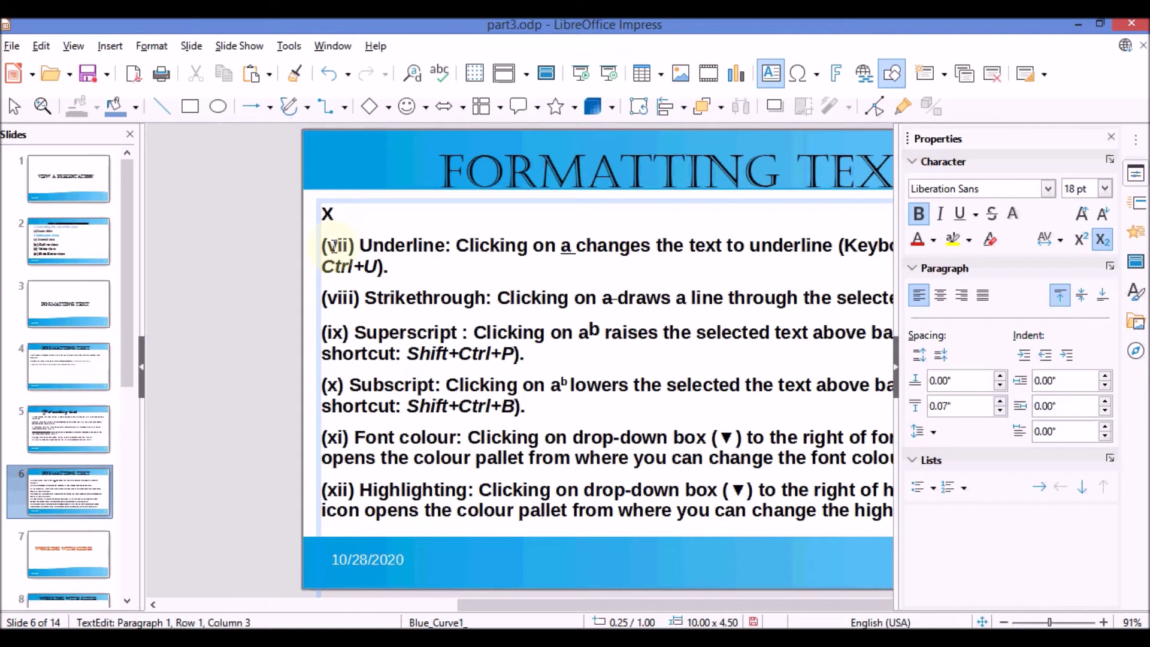
Complete the first line of the slide's body text as X2+Y3 and superscript the 2 and the 3
key("BackSpace")
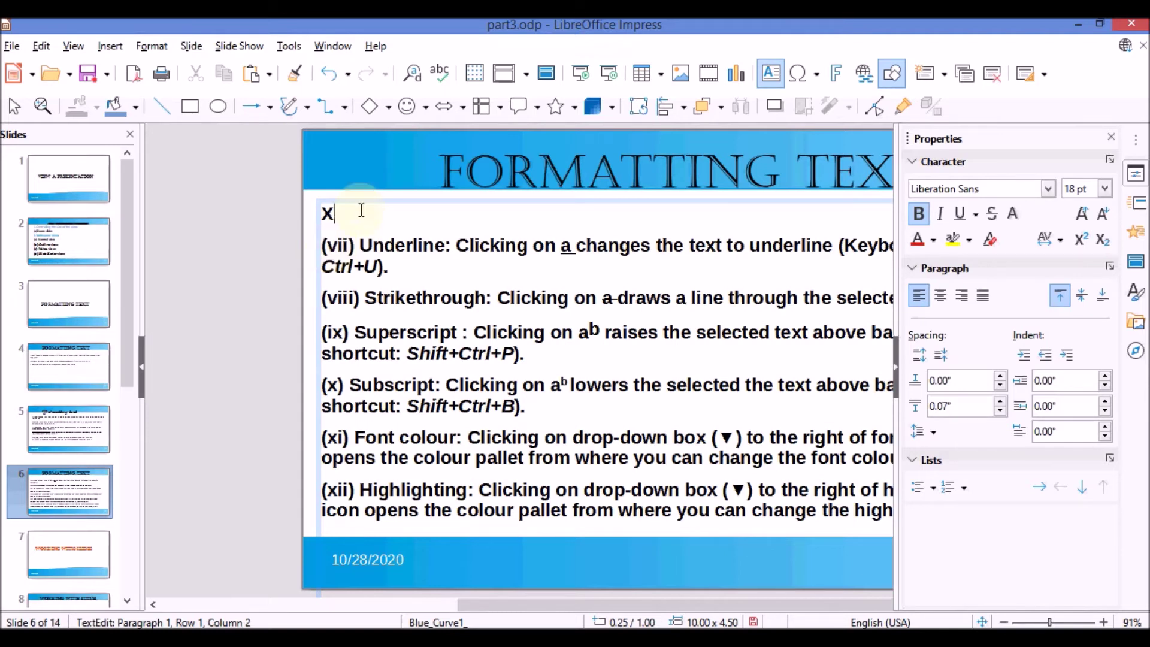
type("2+Y3")
left_click_drag(345, 214, 333, 214)
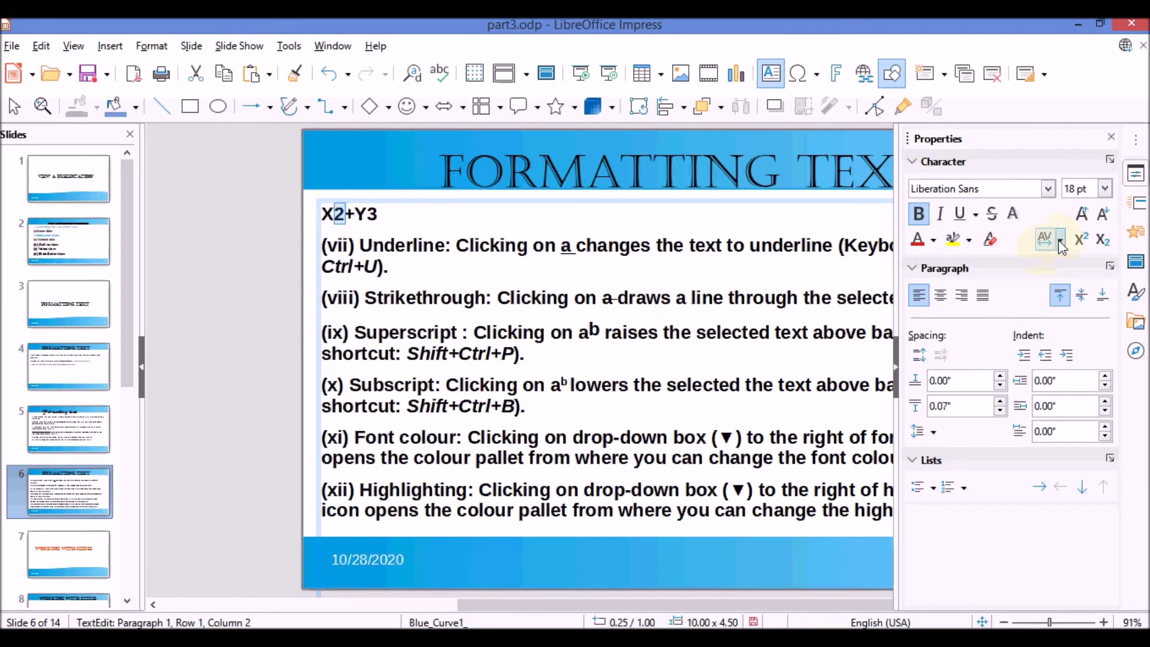
left_click(1082, 239)
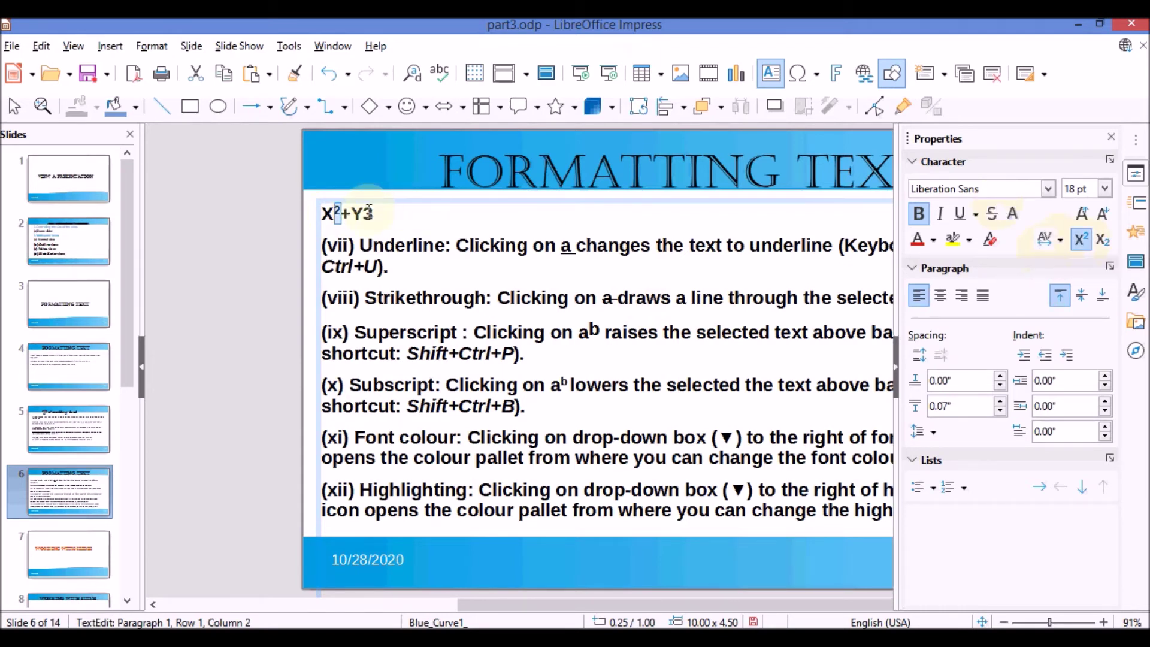
left_click_drag(374, 214, 366, 214)
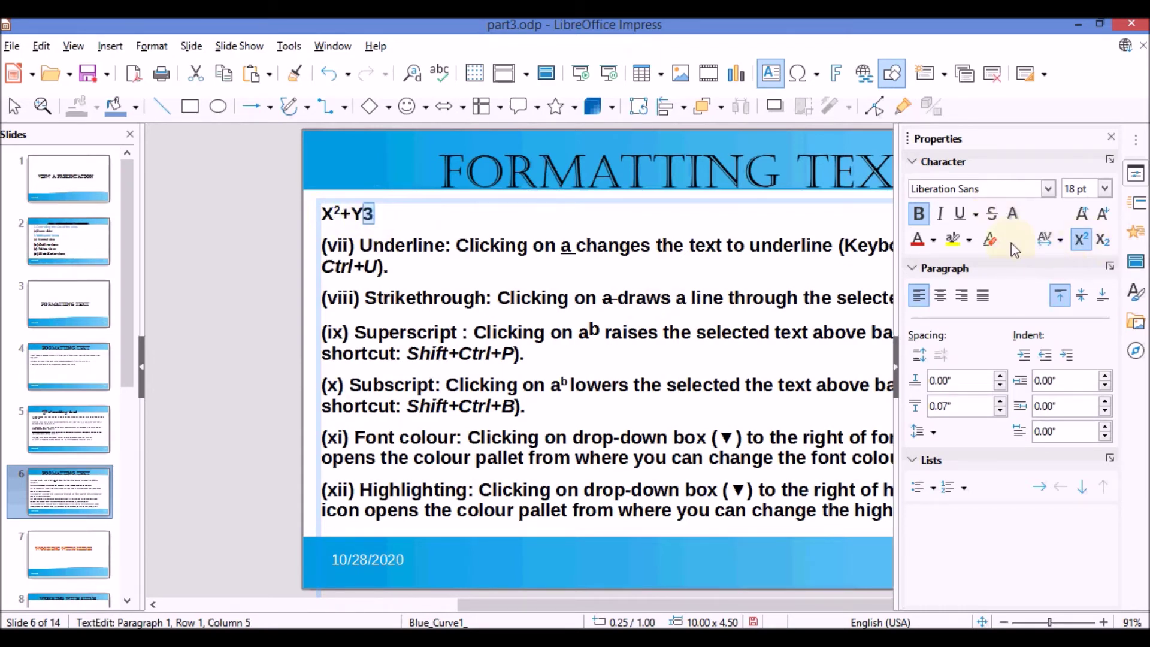
left_click(1082, 239)
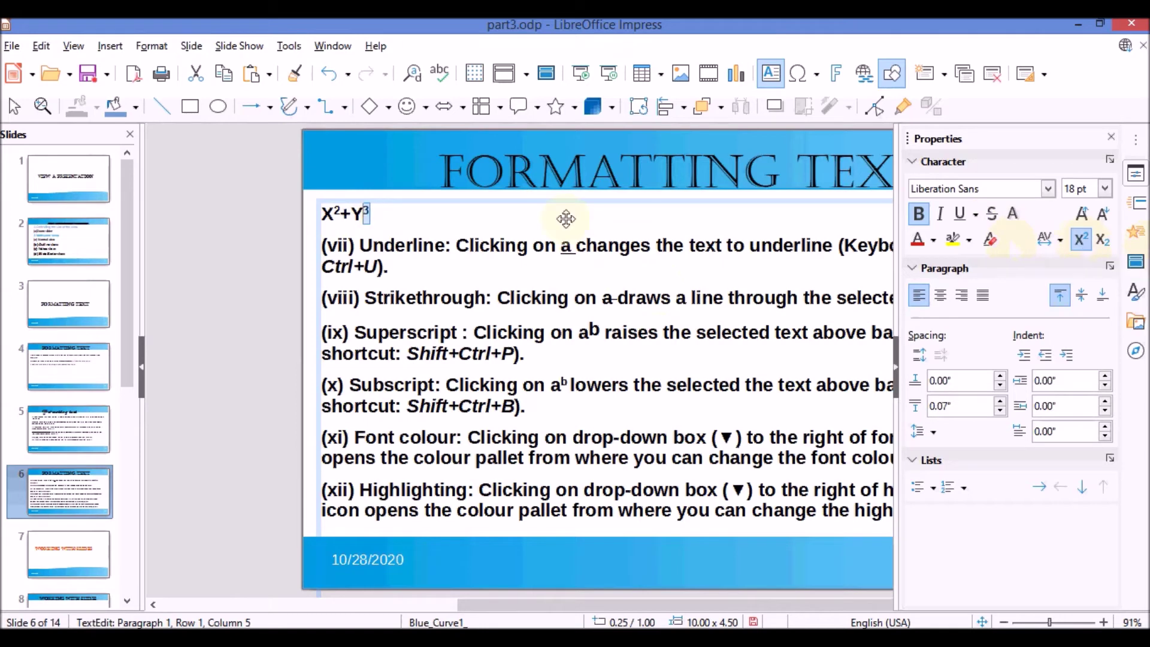
key("Escape")
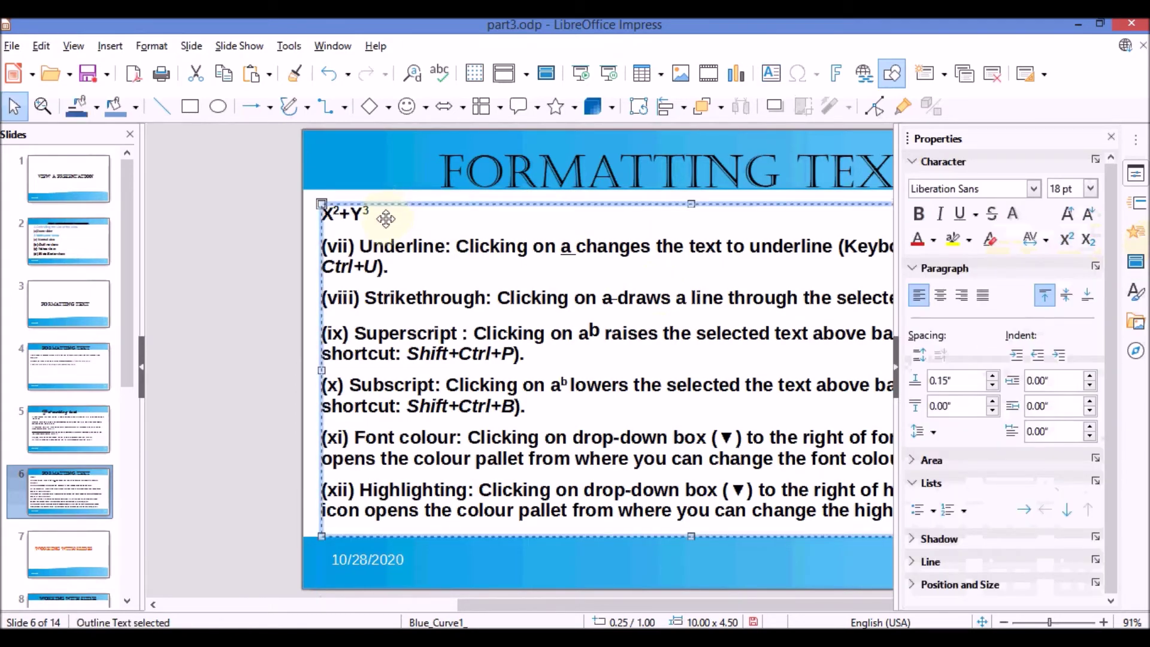
Add a new line reading H2O below the X²+Y³ expression and set its font size to 20 pt
left_click(370, 214)
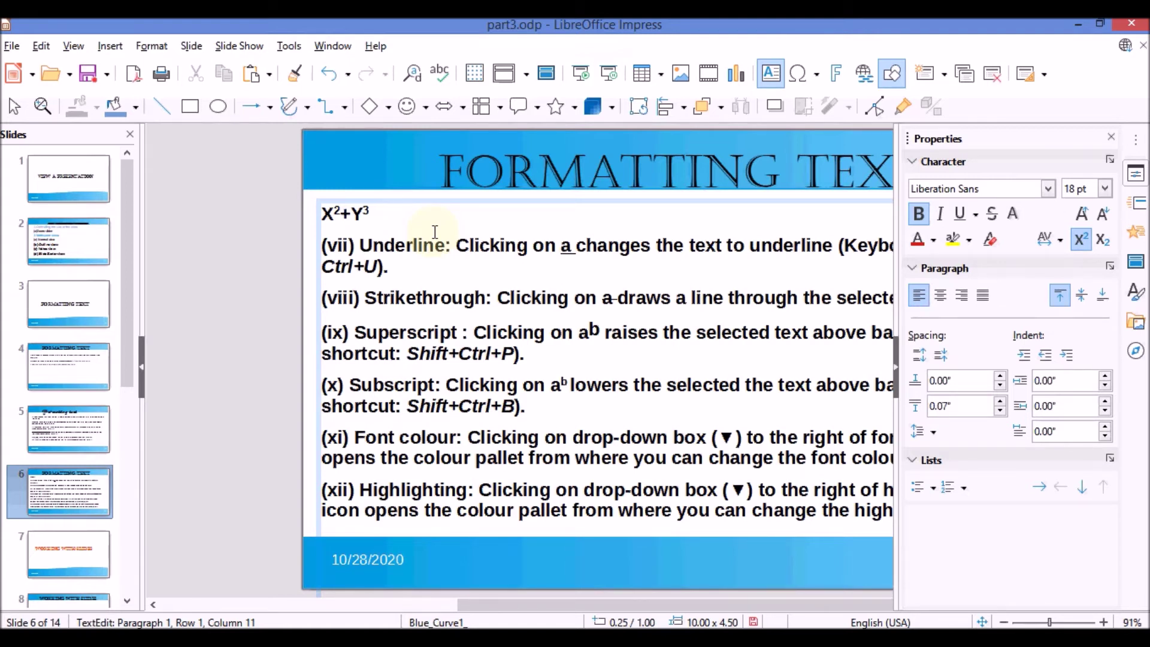
type("H")
key("BackSpace")
key("Return")
type("H")
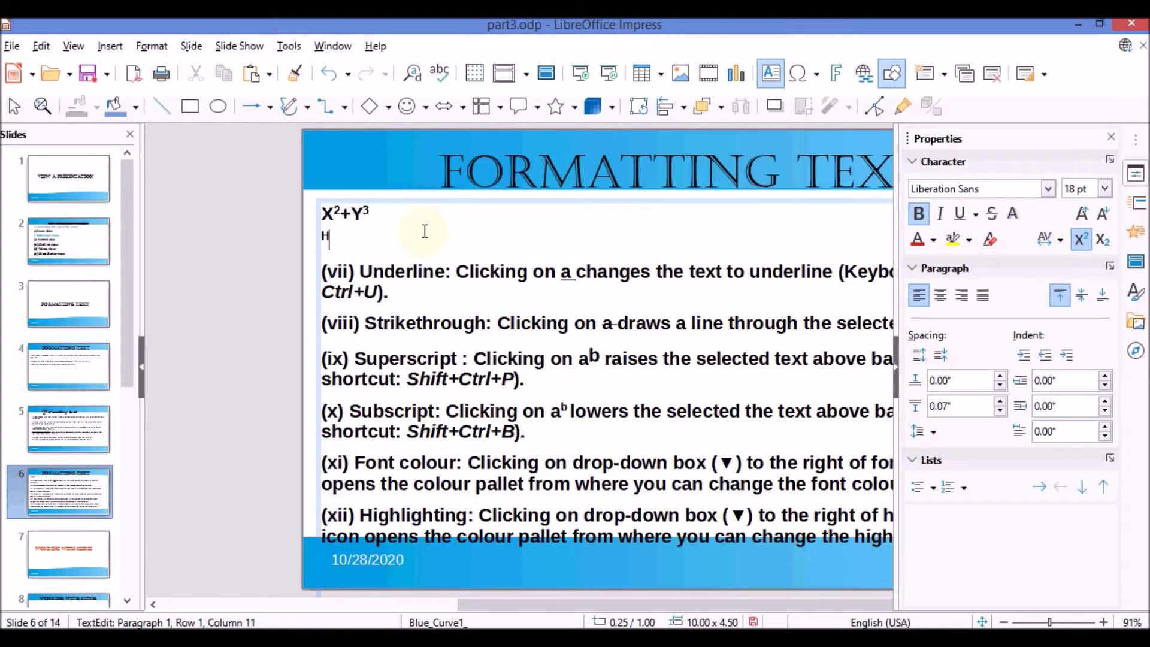
type("2O")
left_click_drag(345, 236, 320, 238)
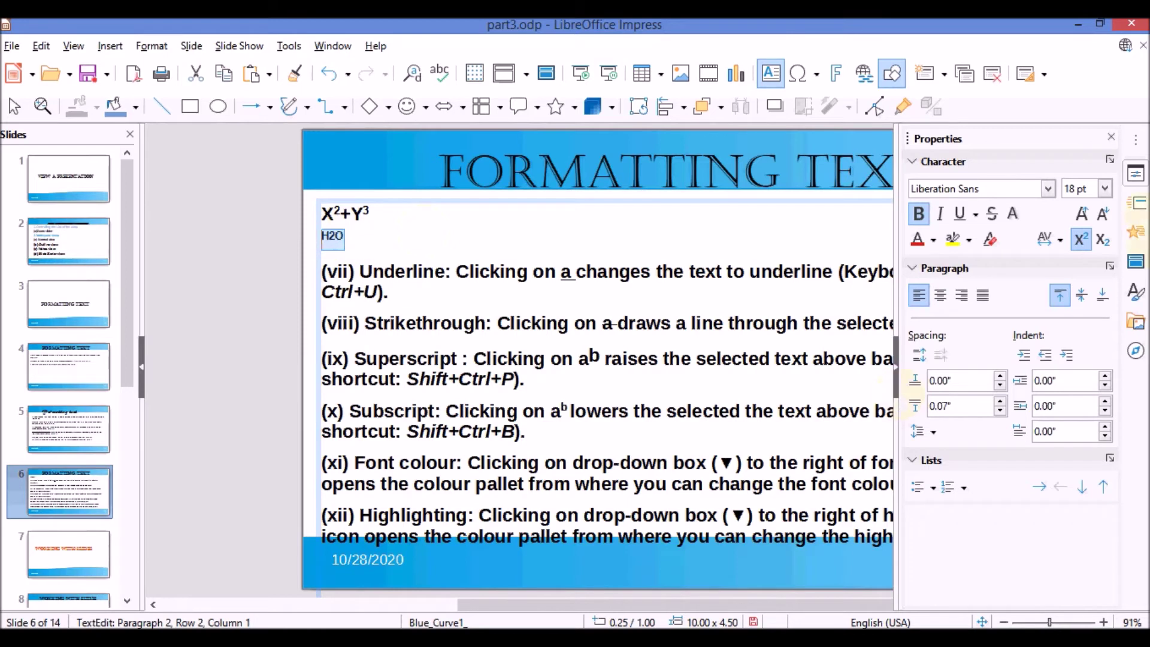
left_click(1105, 191)
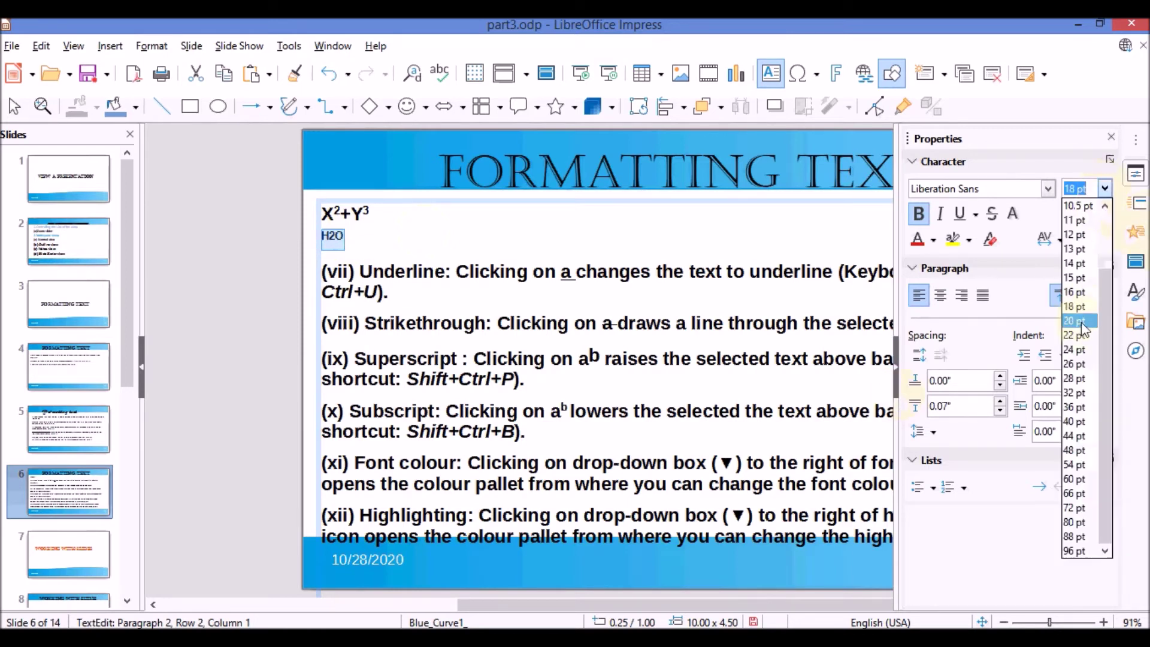
left_click(1077, 329)
Format the 2 in H2O as subscript
left_click(343, 236)
left_click_drag(338, 236, 330, 237)
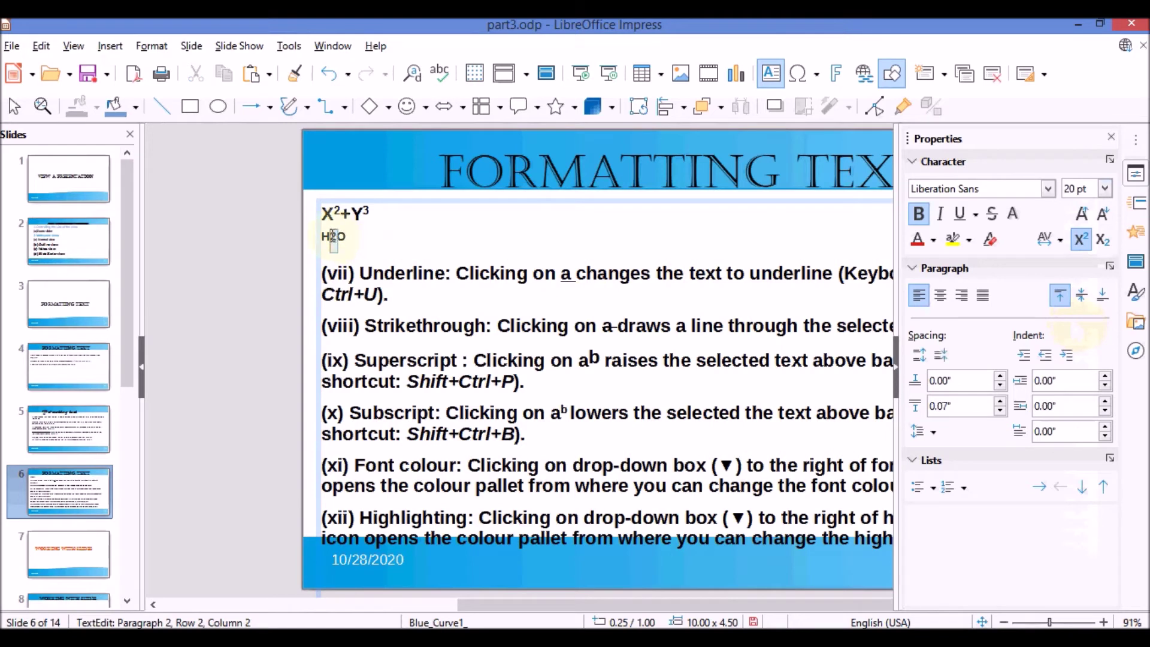
left_click(1104, 242)
left_click(397, 247)
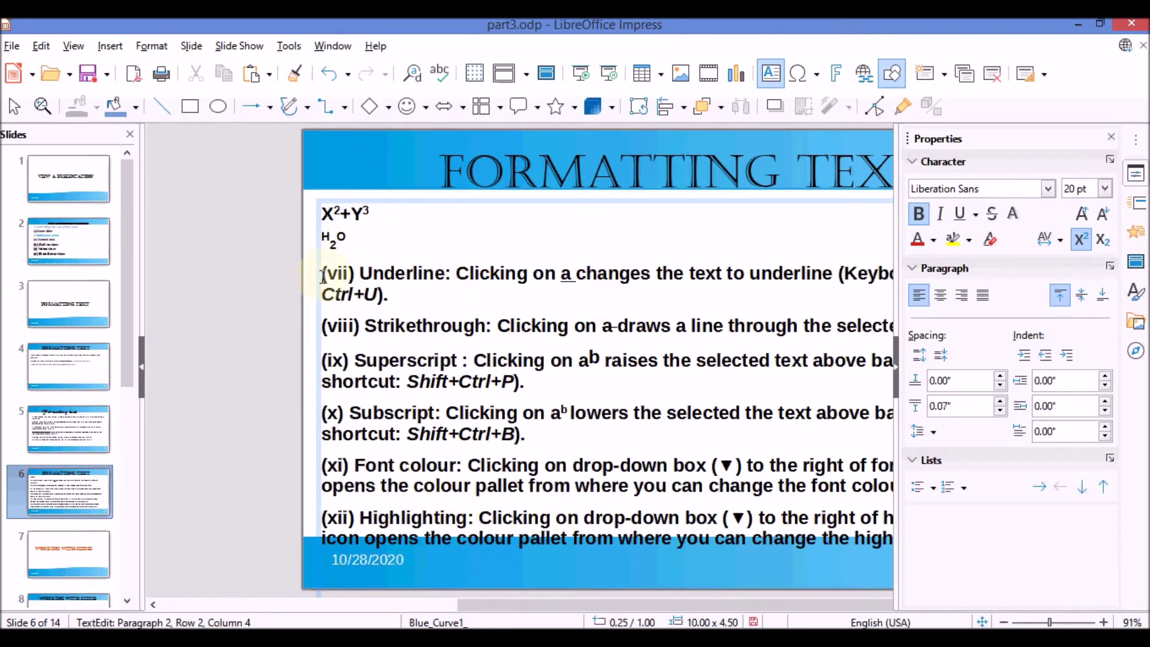
Change the font colour of the "(vii) Underline:" label to red
left_click_drag(323, 276, 453, 276)
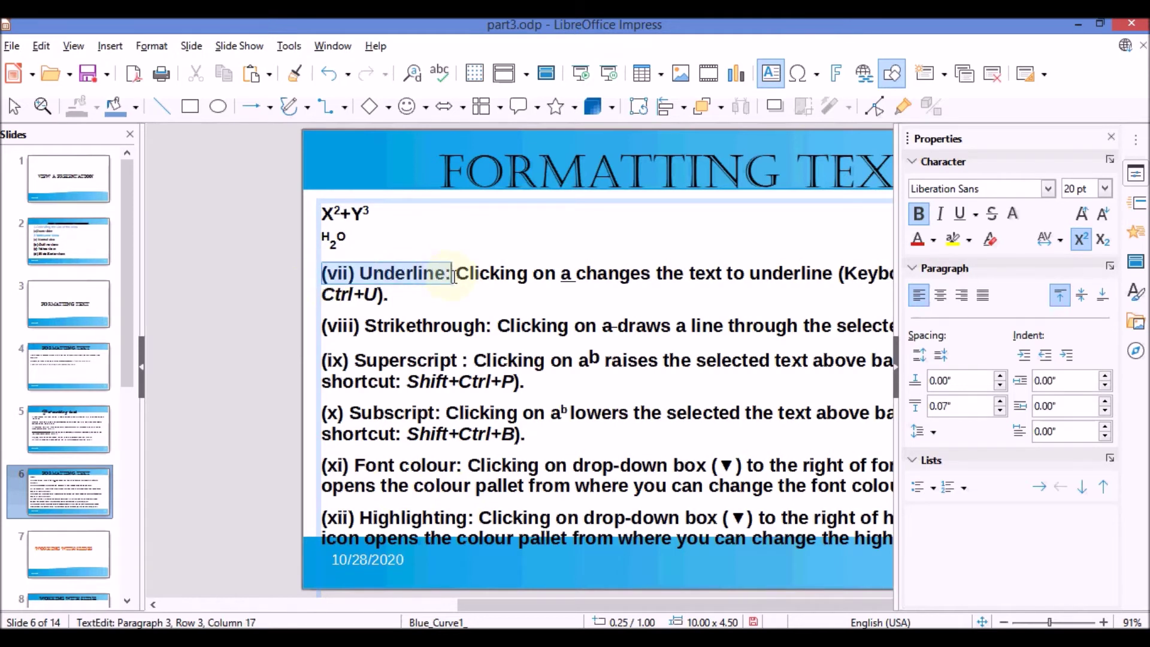
left_click(934, 242)
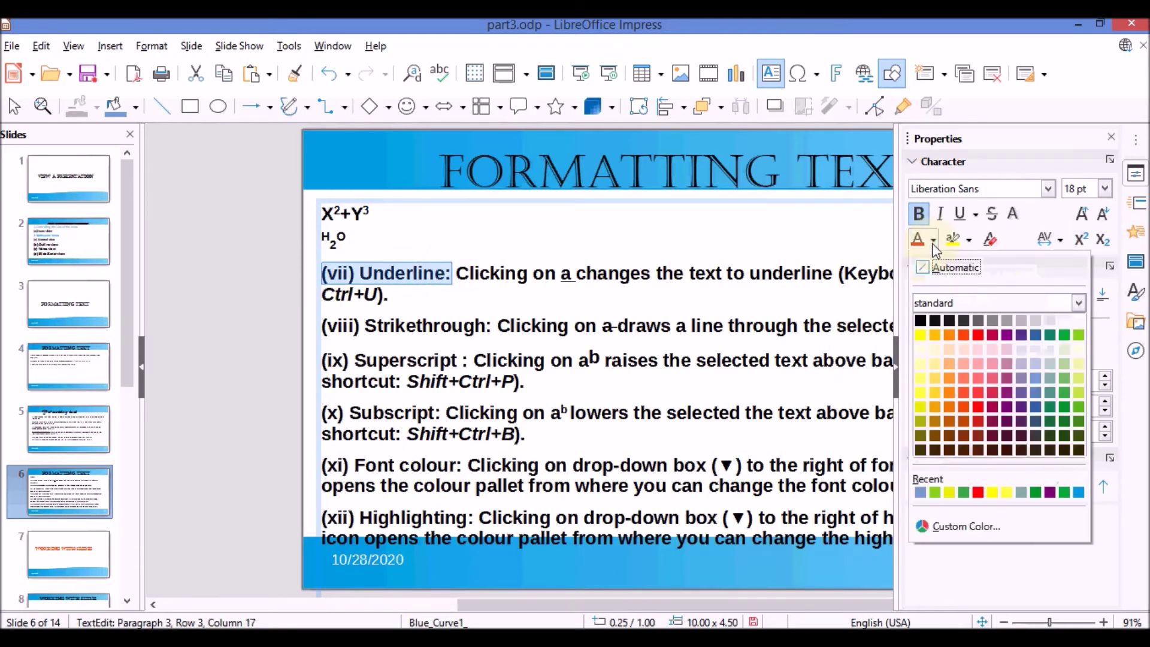
left_click(983, 341)
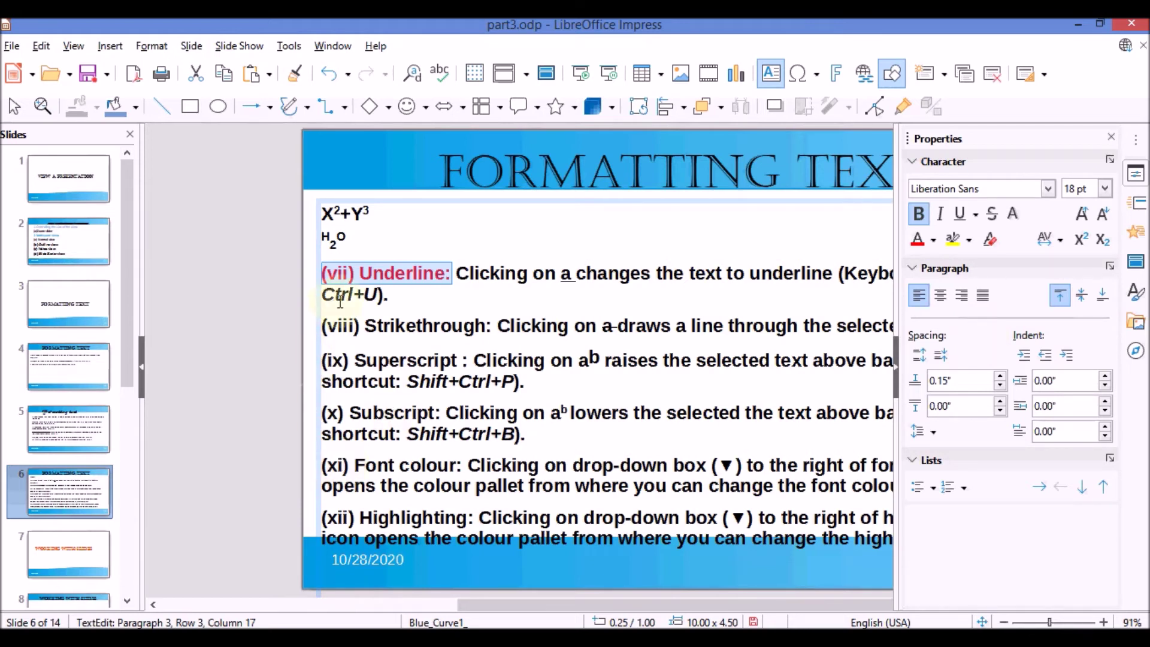
Highlight the "(viii) Strikethrough" paragraph in yellow
left_click_drag(320, 326, 670, 361)
left_click_drag(764, 324, 973, 314)
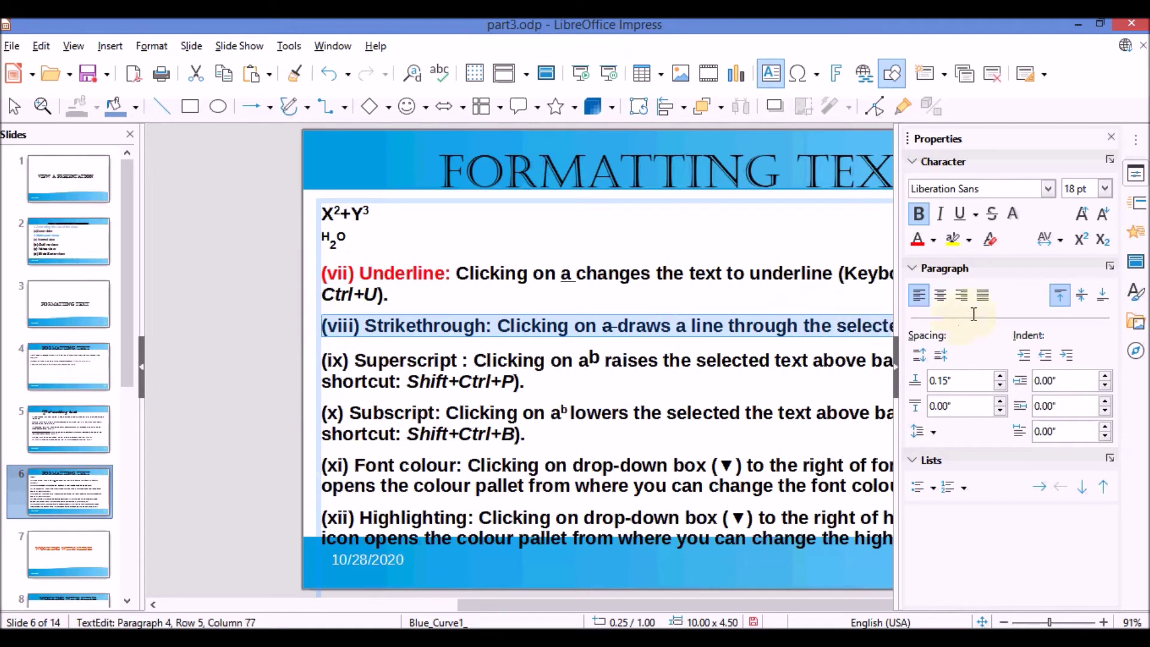
left_click(969, 246)
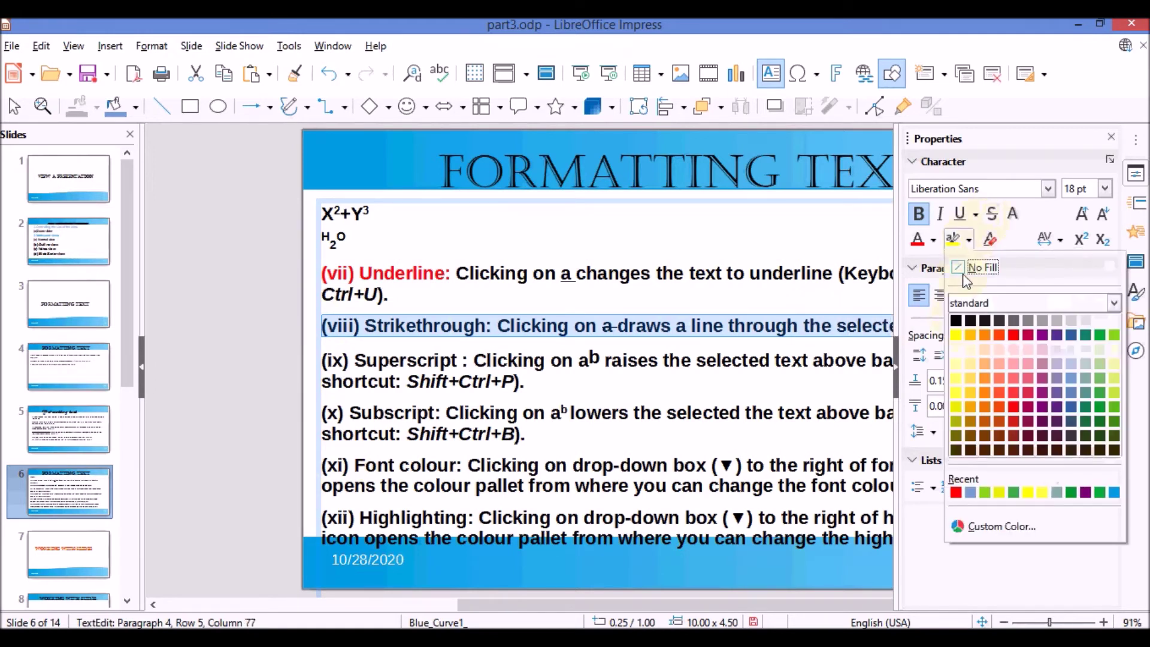
left_click(960, 340)
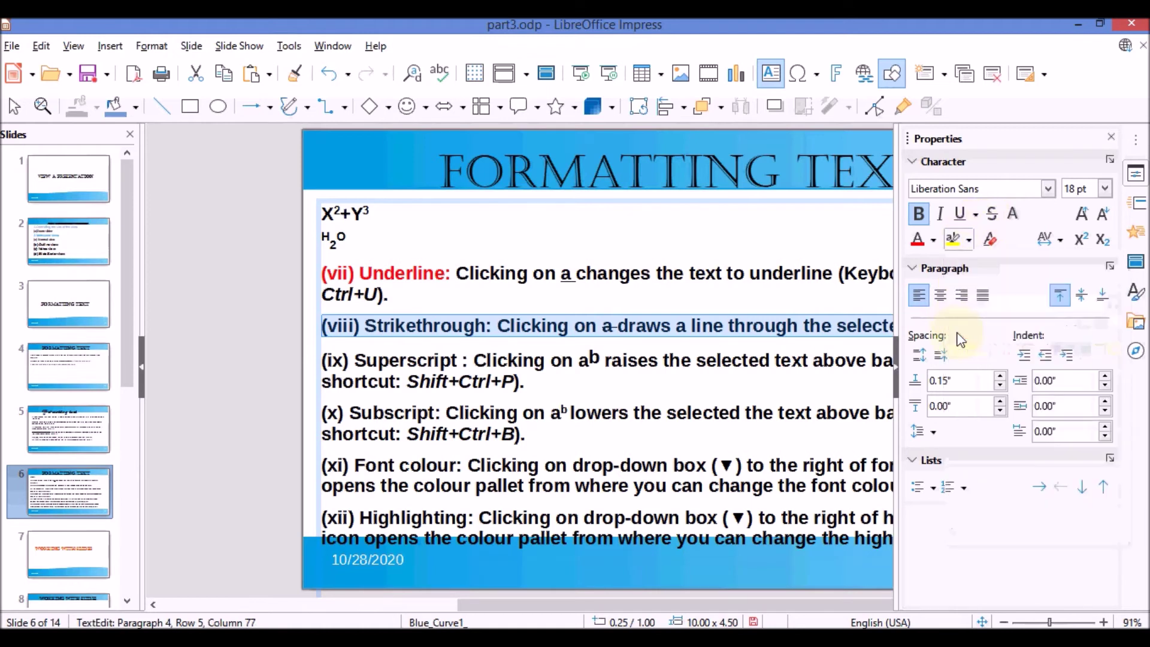
left_click(656, 393)
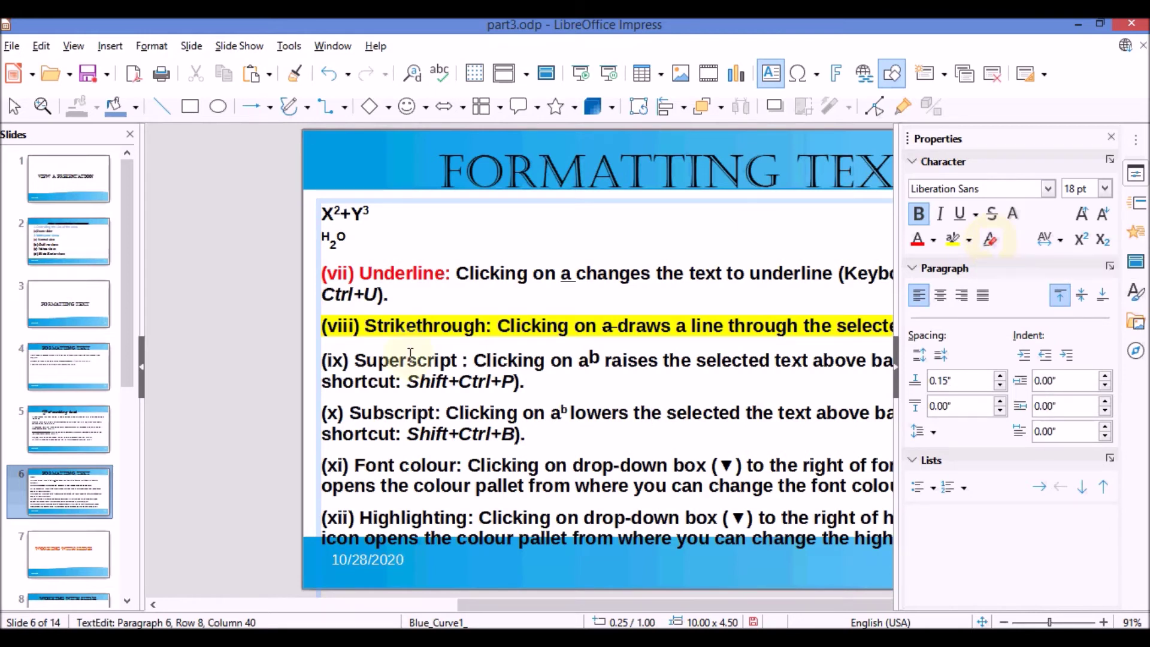
Clear direct formatting from all body text on slide 6, undo it, and fit the slide back in view
key("ctrl+a")
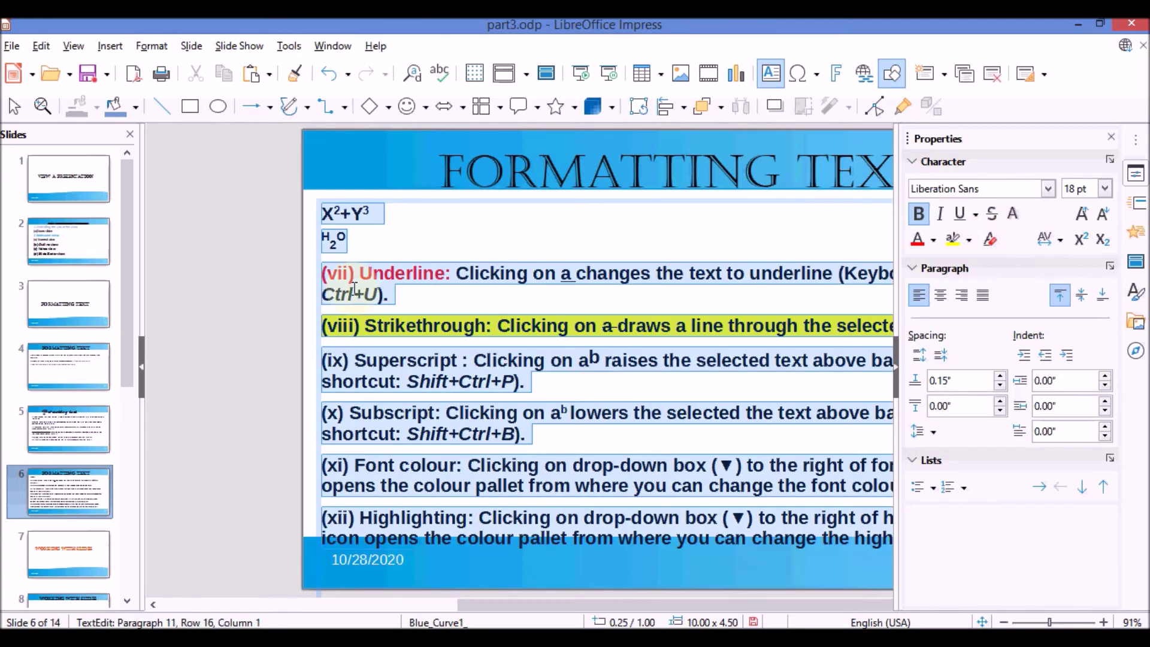
left_click(993, 242)
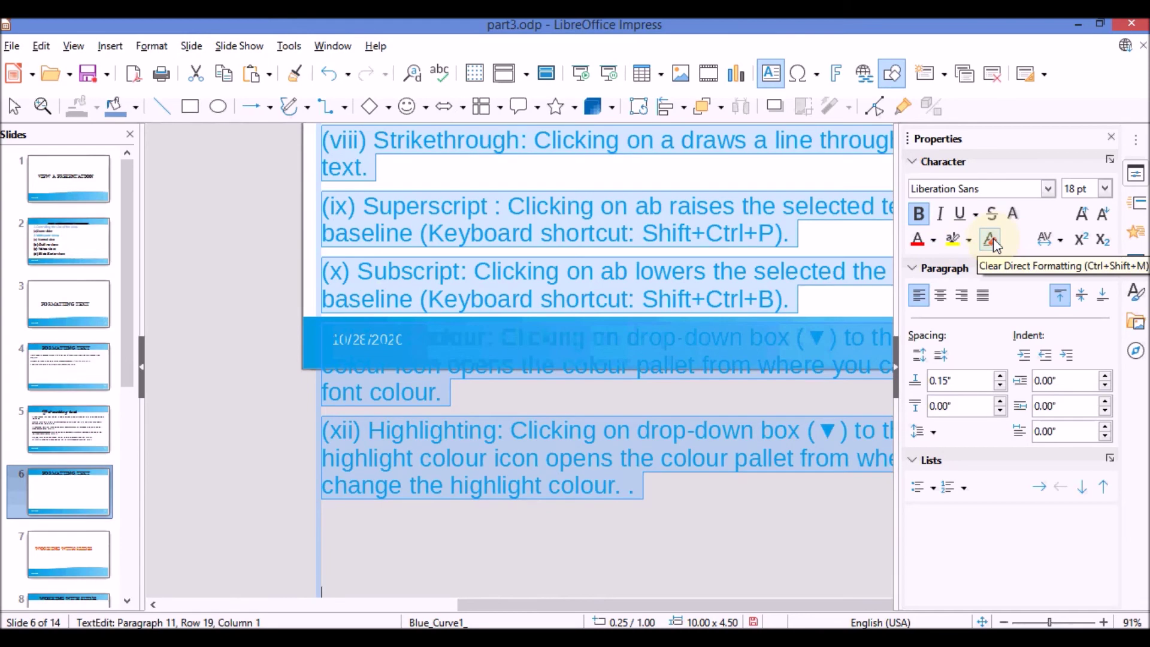
key("ctrl+z")
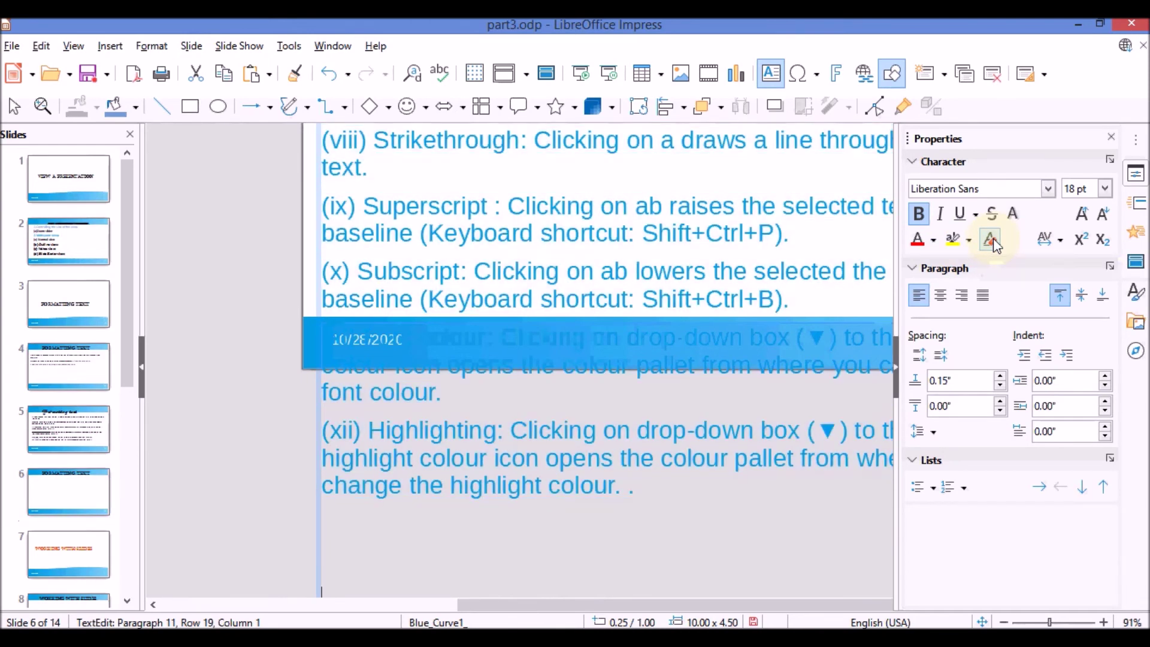
key("ctrl+z")
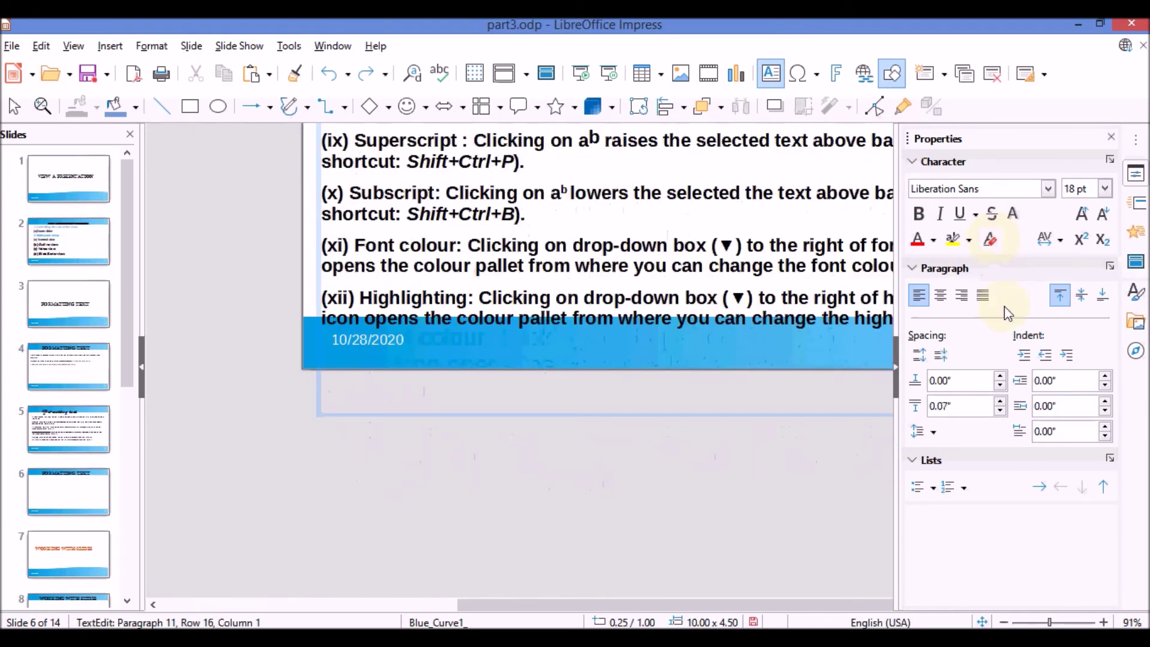
left_click(805, 436)
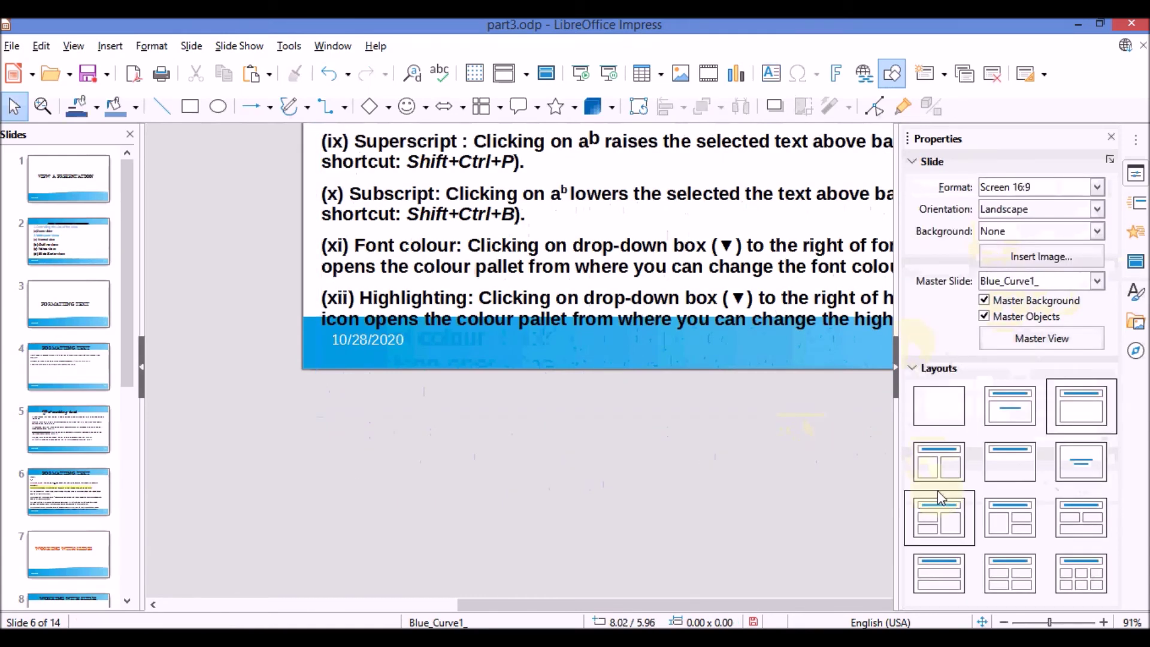
left_click(983, 623)
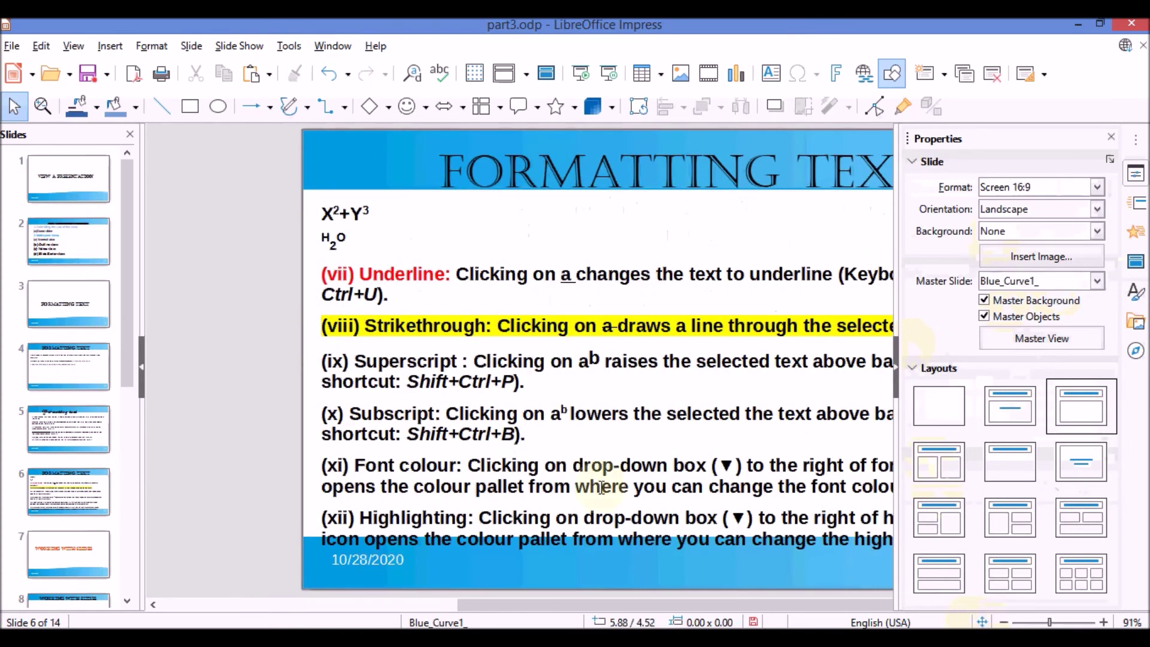
left_click(633, 422)
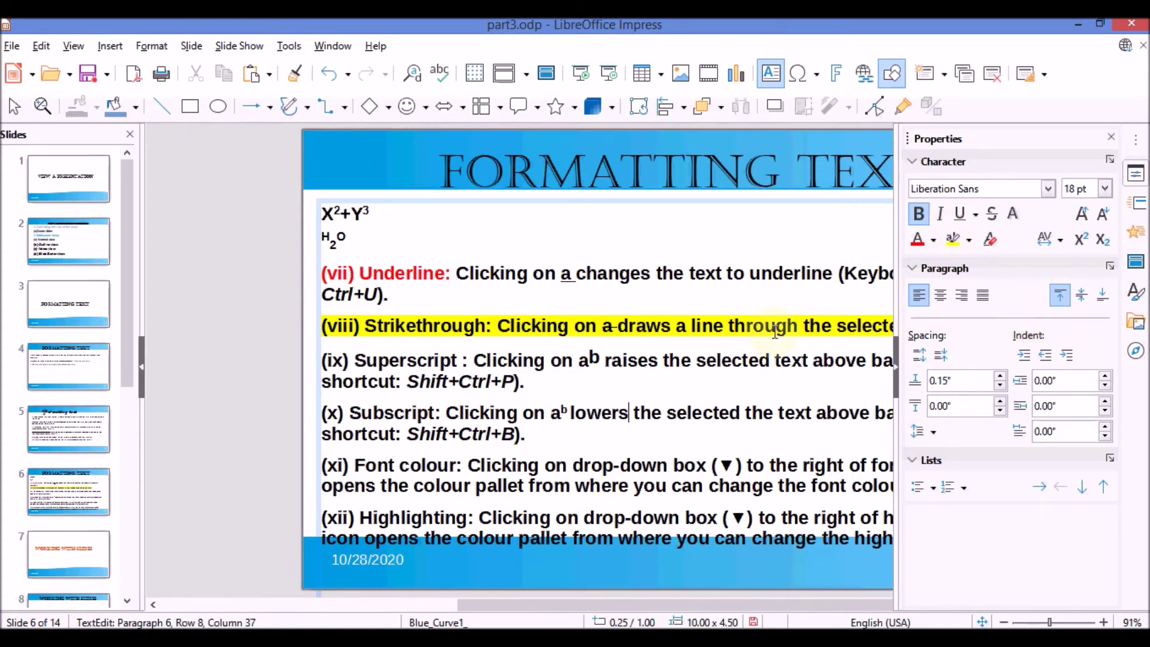
Try right, justified and centre alignment on all the body text of slide 2
left_click(78, 242)
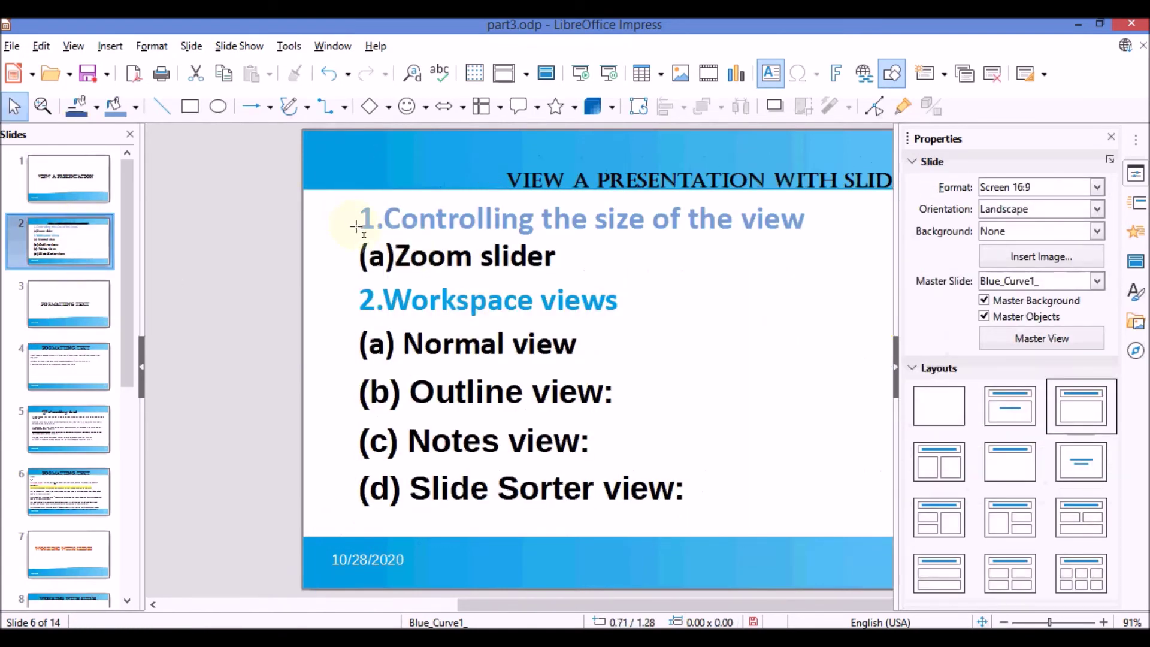
left_click_drag(366, 217, 724, 508)
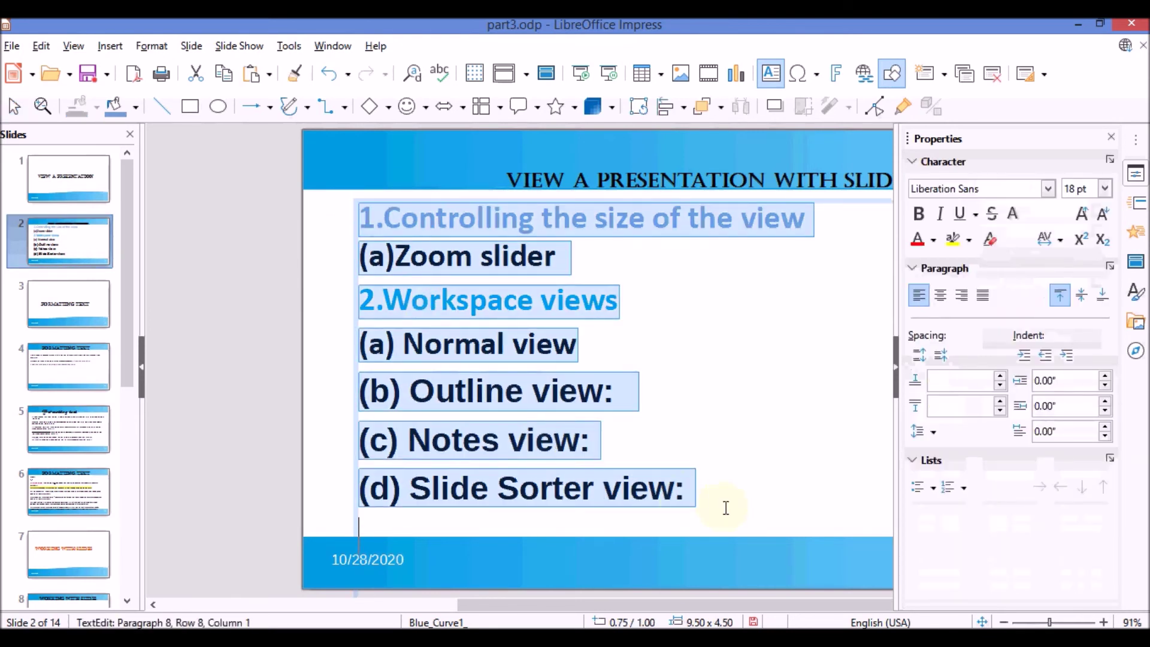
left_click(938, 299)
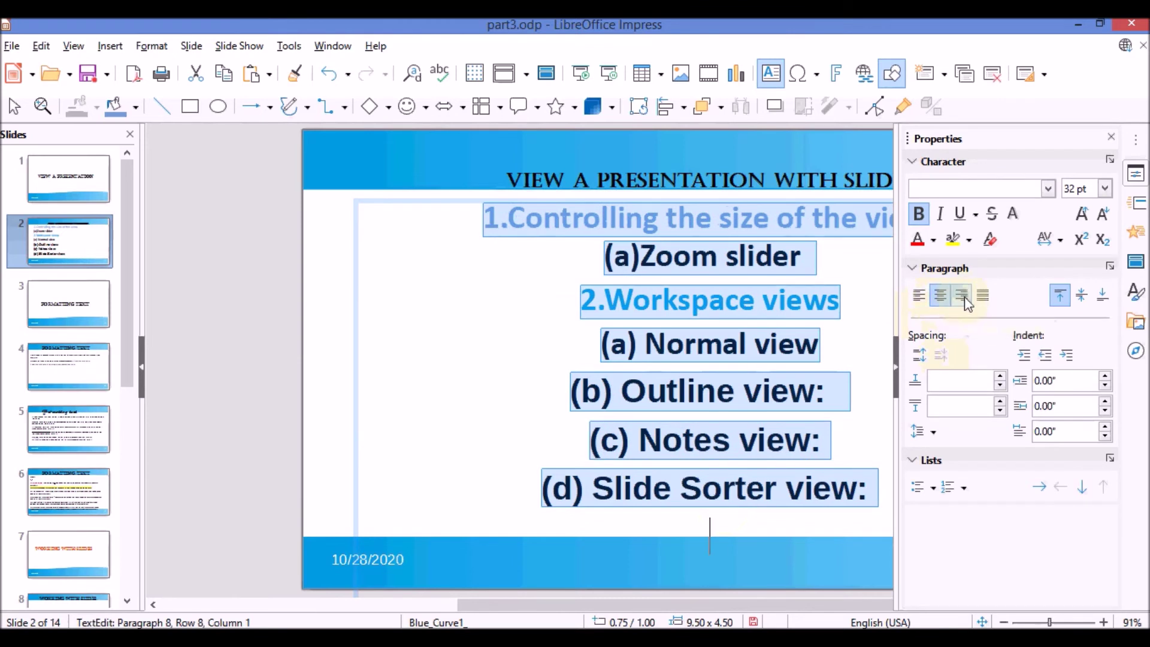
left_click(962, 297)
left_click(982, 297)
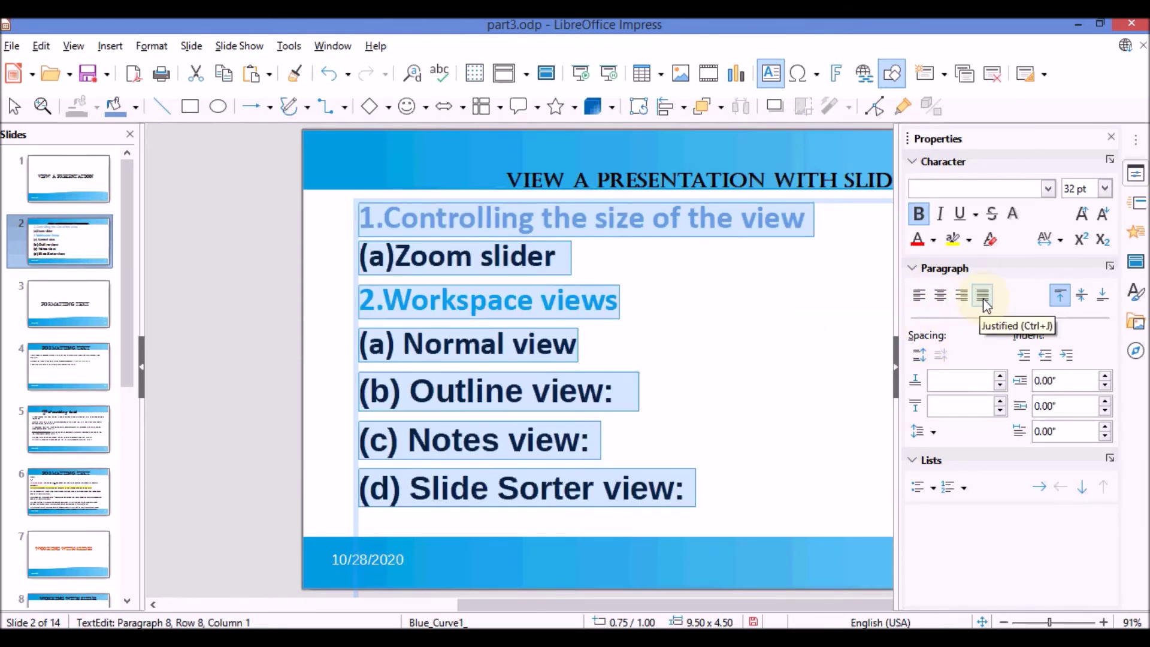
left_click(944, 298)
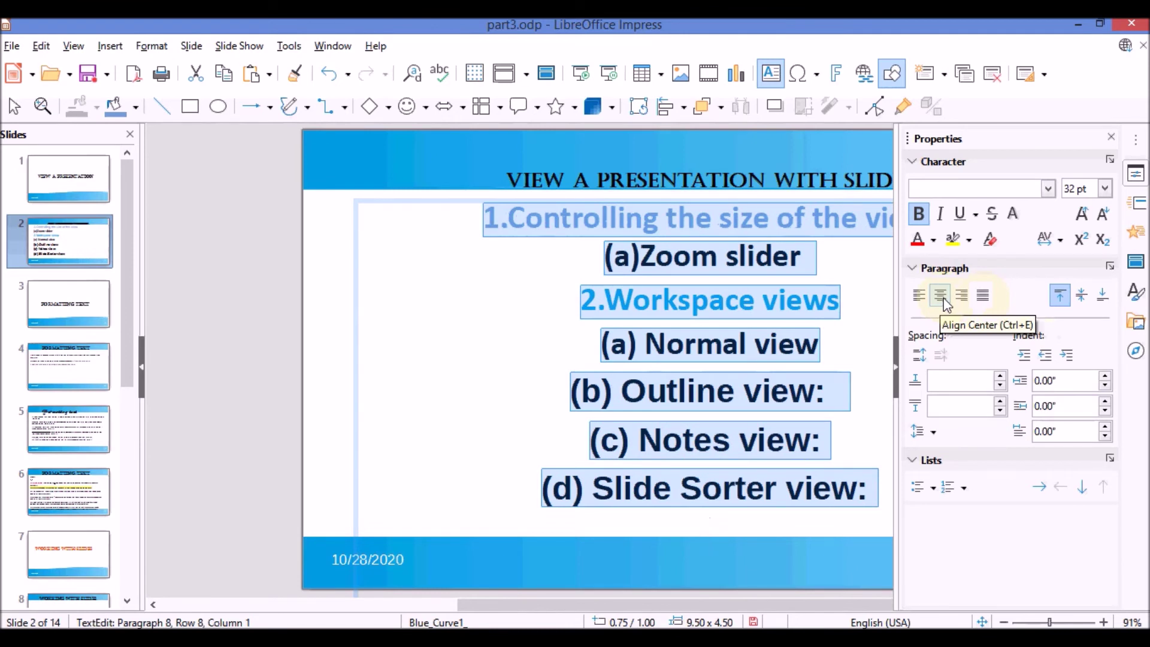
Review the alignment, tab, and indent and spacing settings in the Paragraph dialog, and close it without changes
left_click(1111, 268)
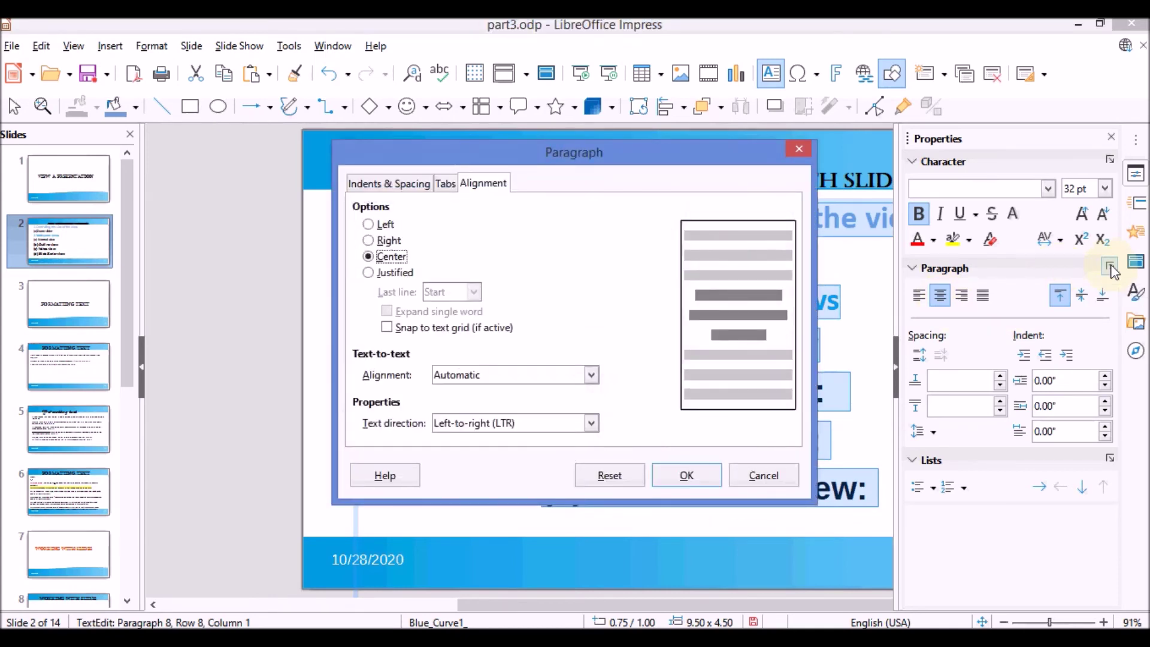
left_click(447, 184)
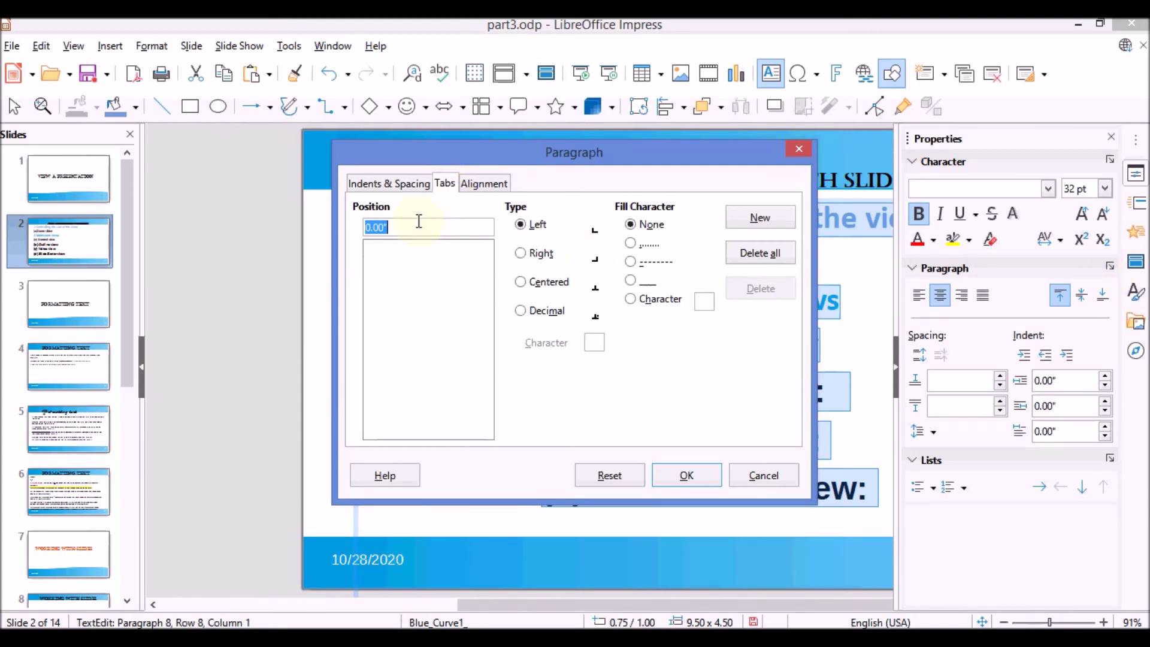
left_click(411, 184)
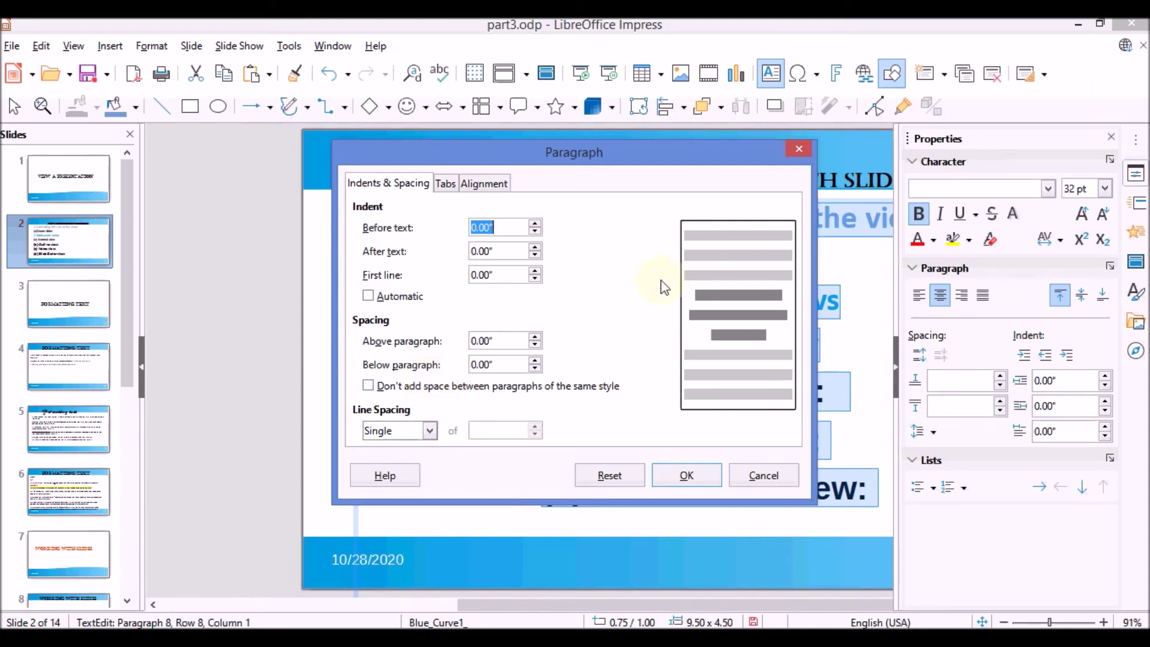
left_click(800, 149)
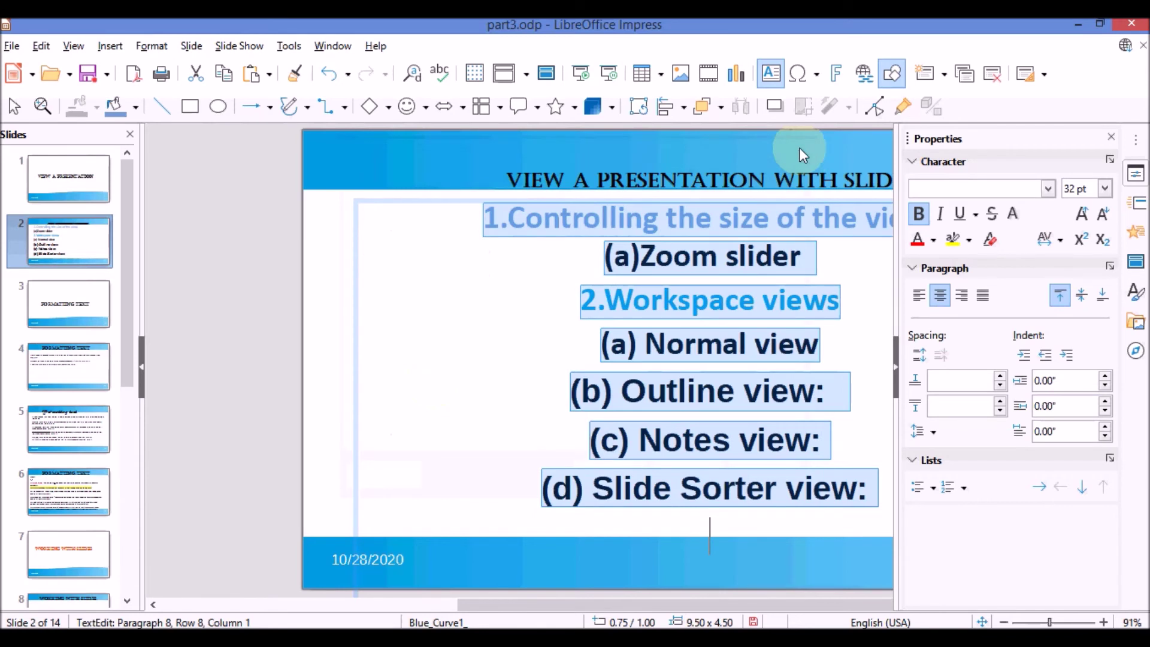
Left-align all the body text on slide 2, from "1.Controlling the size of the view" to "(d) Slide Sorter view:"
left_click(858, 291)
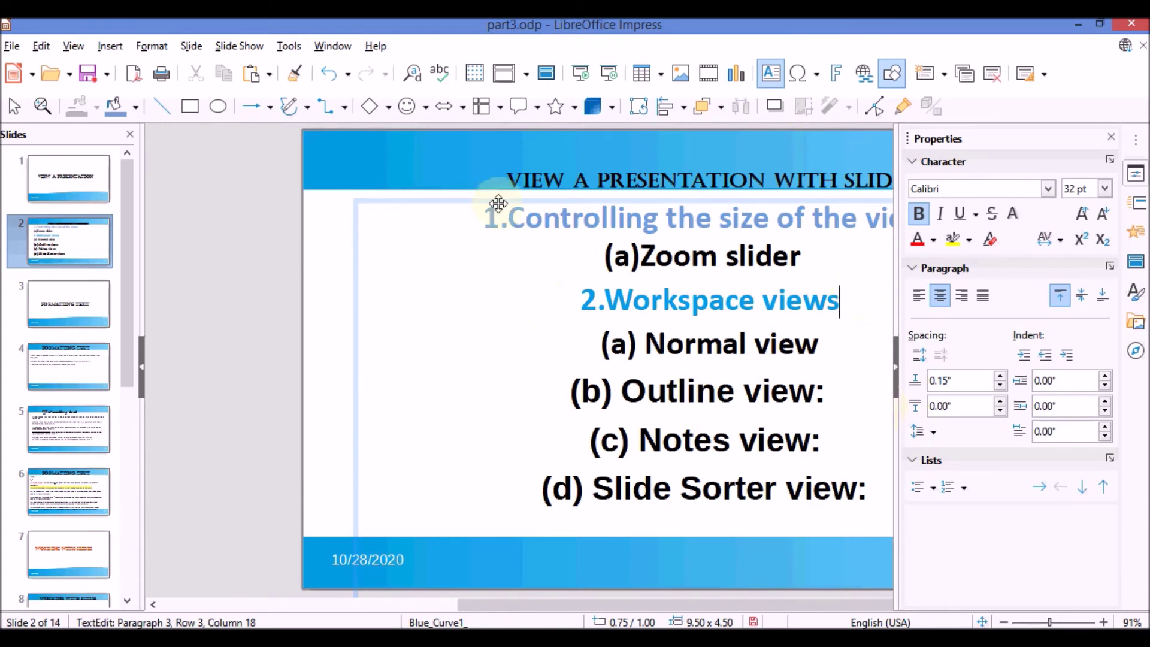
left_click_drag(485, 219, 507, 241)
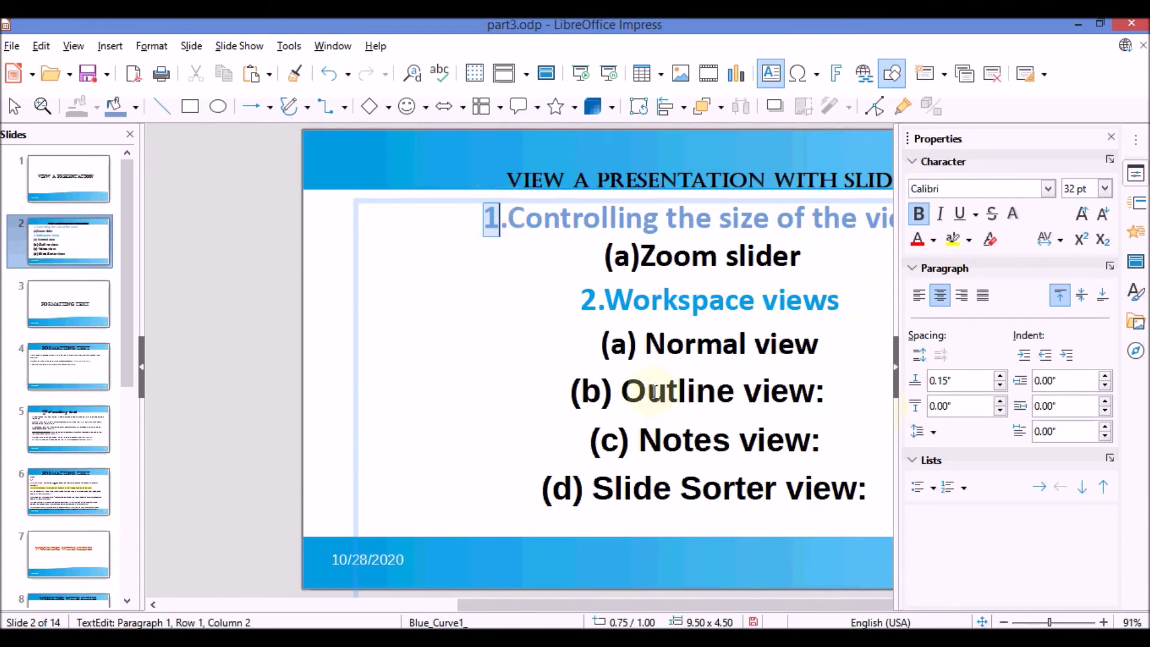
left_click(869, 488)
left_click_drag(550, 393, 482, 224)
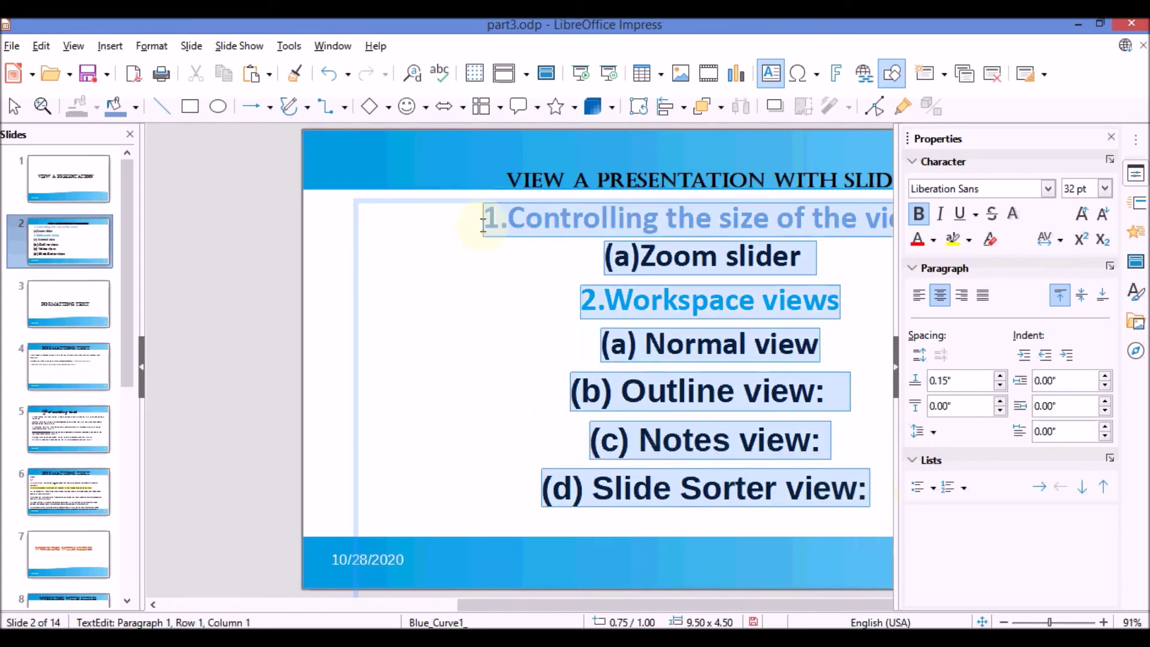
left_click(919, 295)
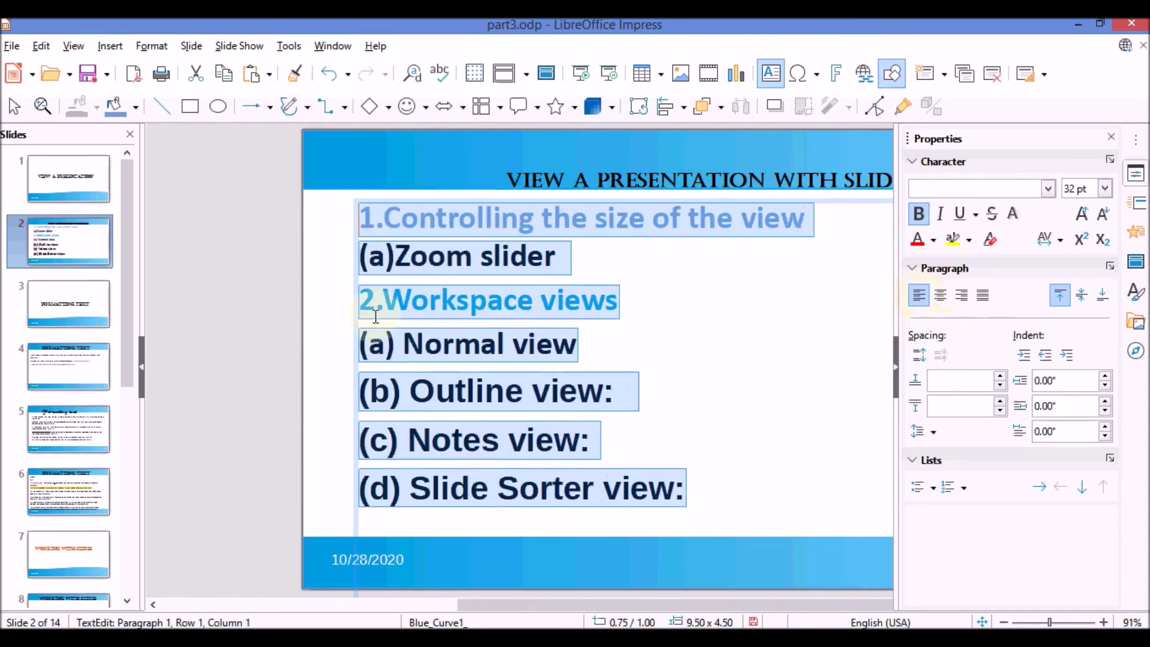